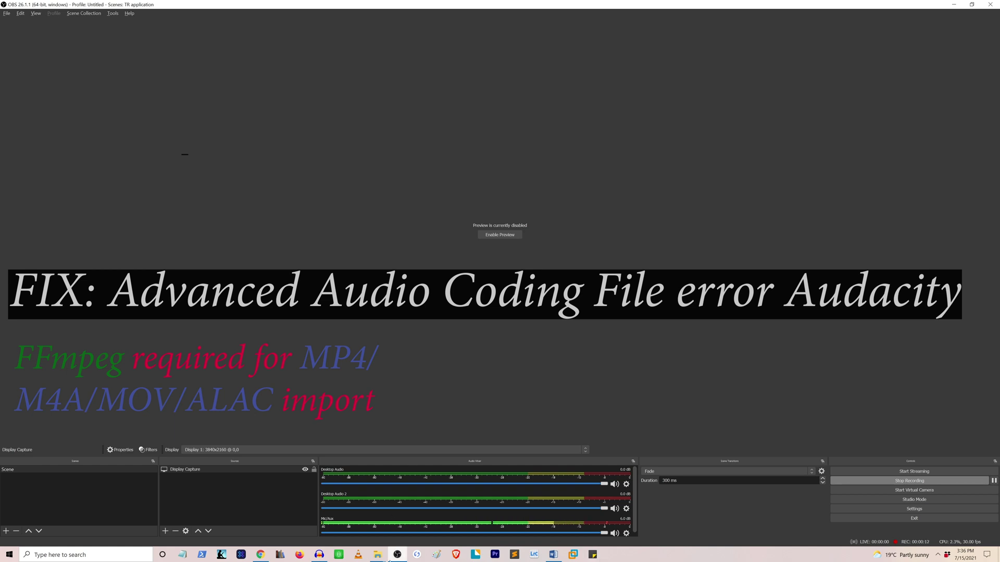
Bring the Sound recordings Explorer window in front of OBS Studio from the taskbar preview
mouse_move(377, 554)
click(410, 527)
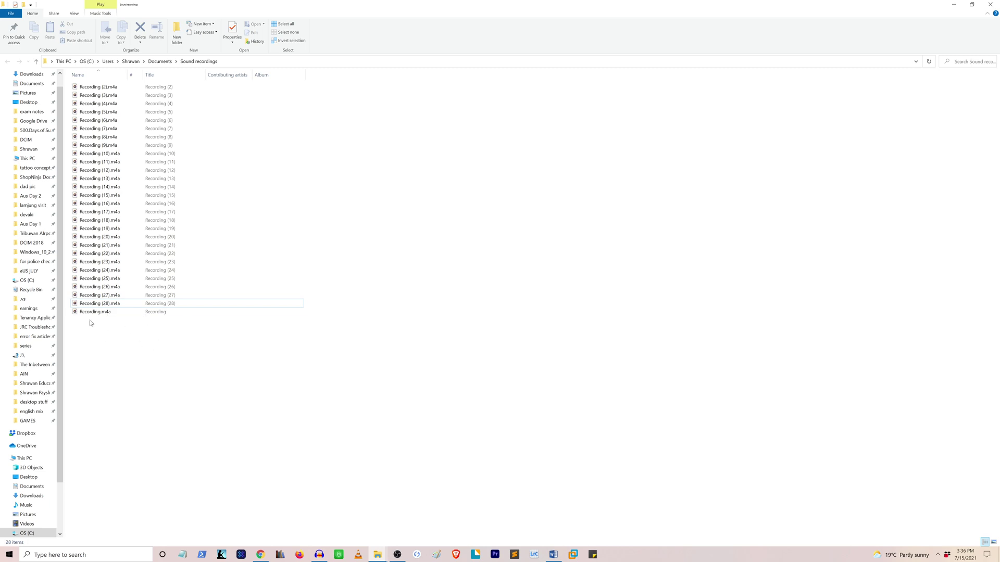
Try importing Recording (28).m4a into Audacity, dismiss the FFmpeg-required error, and close Audacity
drag(96, 306, 395, 412)
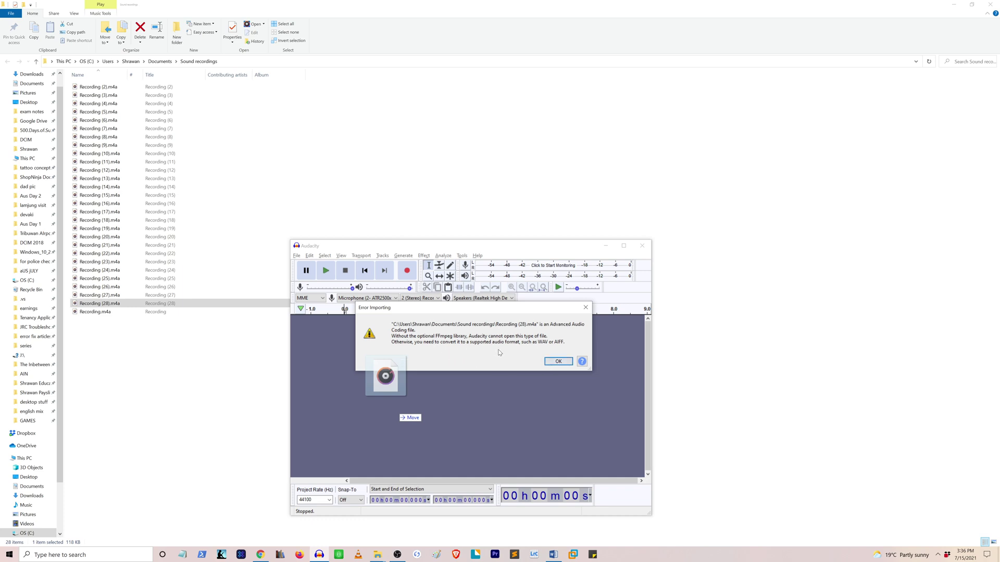
click(558, 362)
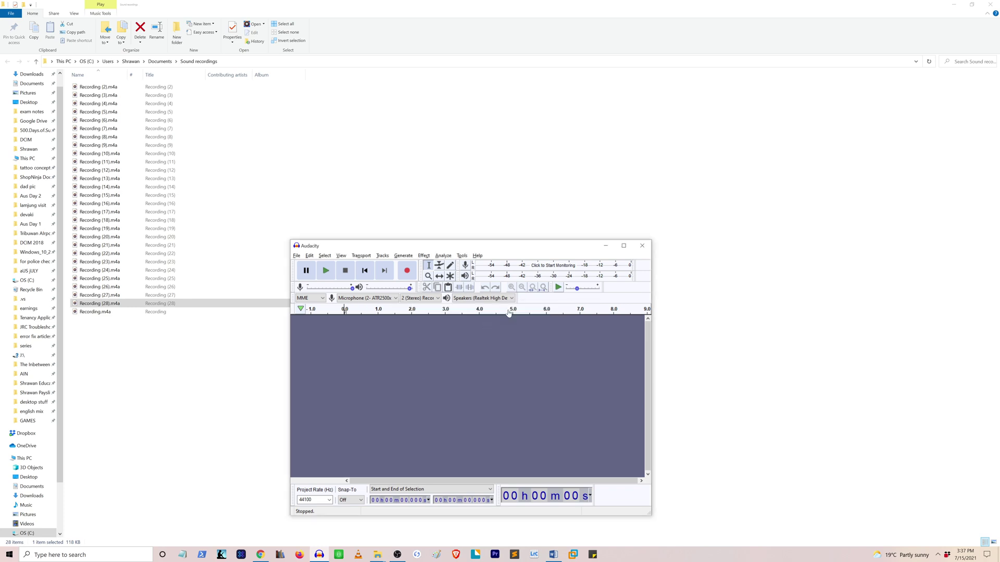
click(638, 251)
Bring up the Installing FFmpeg for Windows manual page and read its recommended installer steps
click(259, 553)
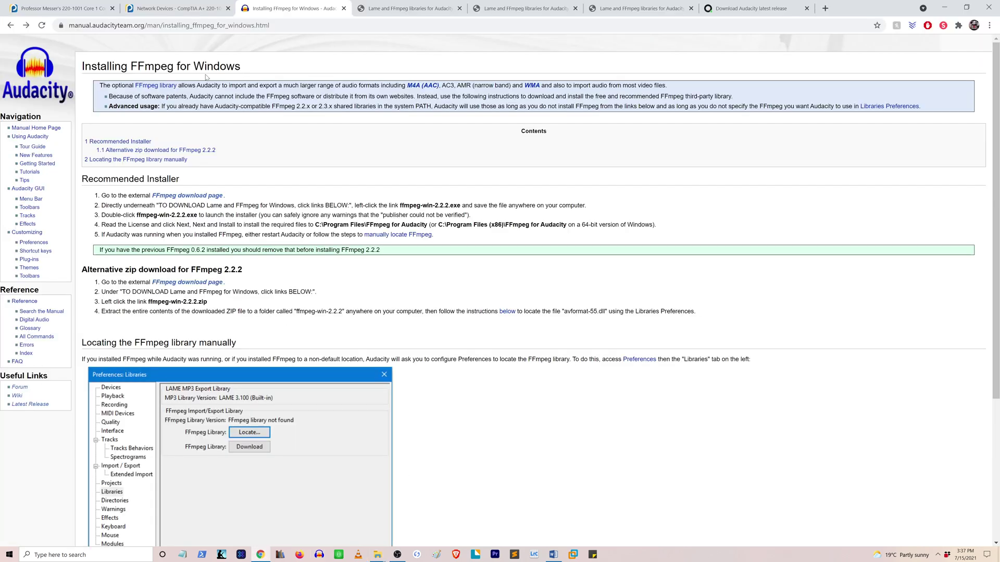
key(ctrl+l)
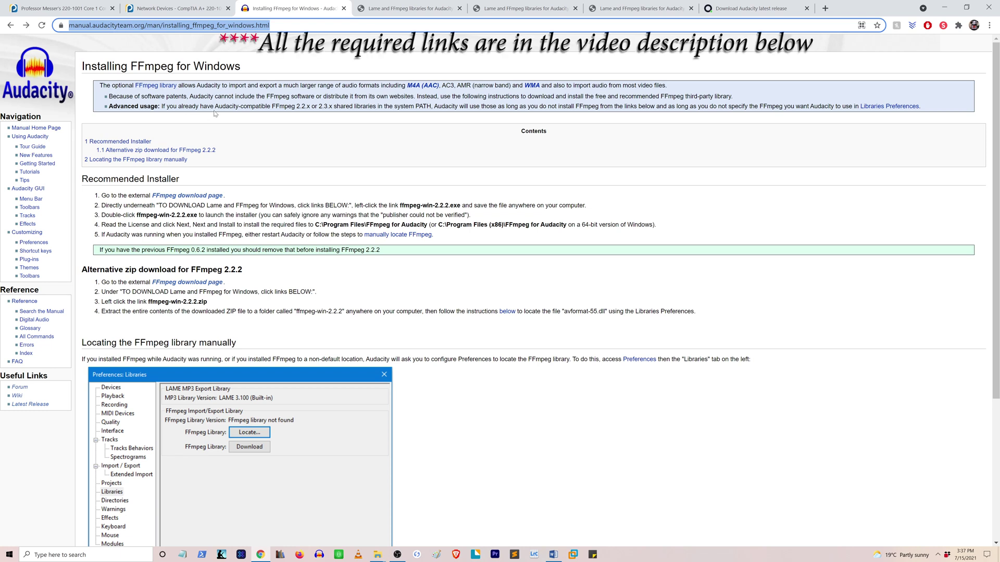
click(85, 29)
drag(72, 26, 291, 25)
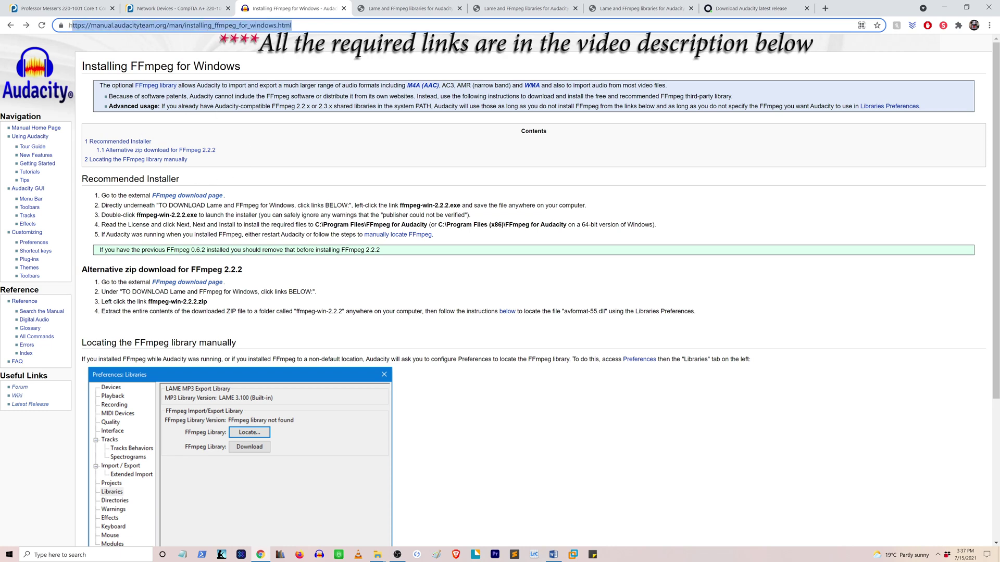
drag(81, 178, 225, 197)
drag(310, 203, 436, 237)
click(468, 234)
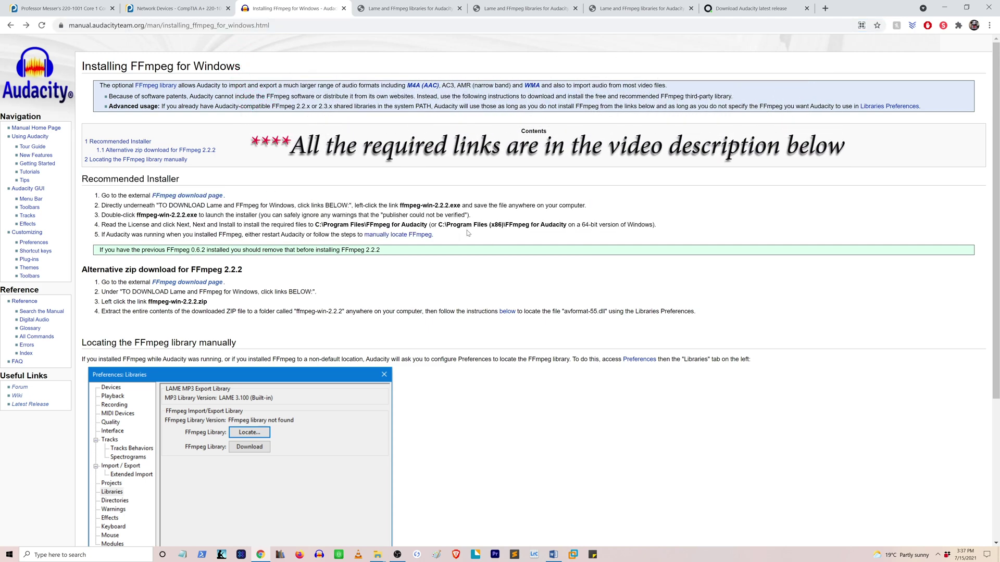
triple_click(183, 200)
click(192, 199)
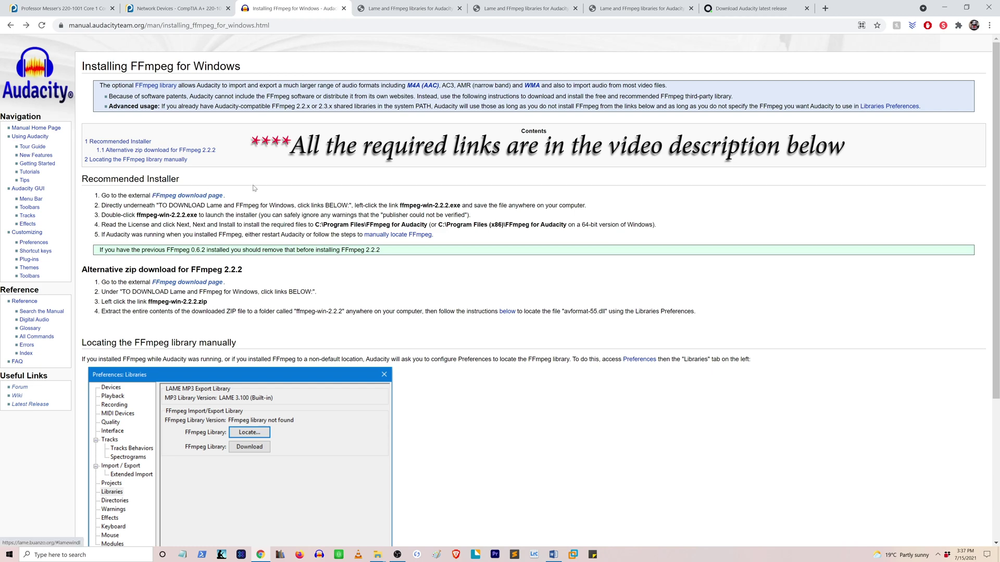
Open the FFmpeg download page link in a new tab and view it
right_click(196, 198)
click(219, 203)
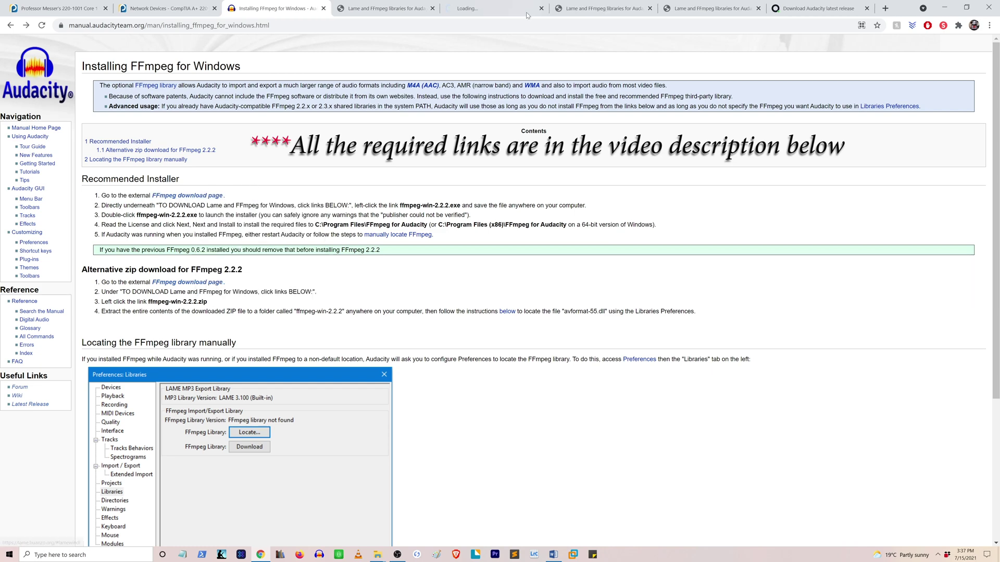
click(498, 9)
click(385, 8)
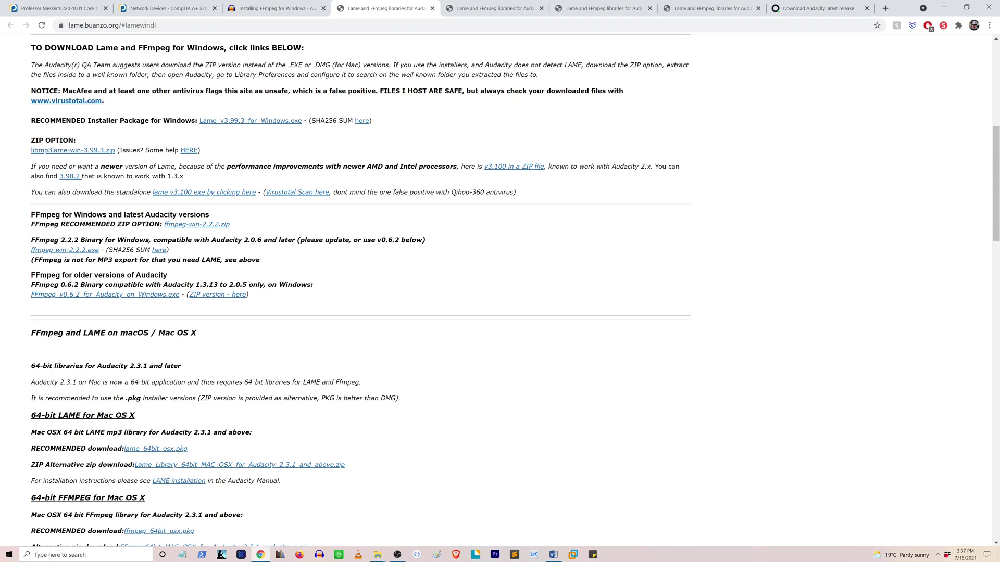
Scroll the download page, reading the FFmpeg 2.2.2 Windows binary lines and macOS heading
scroll(500, 291, down, 1)
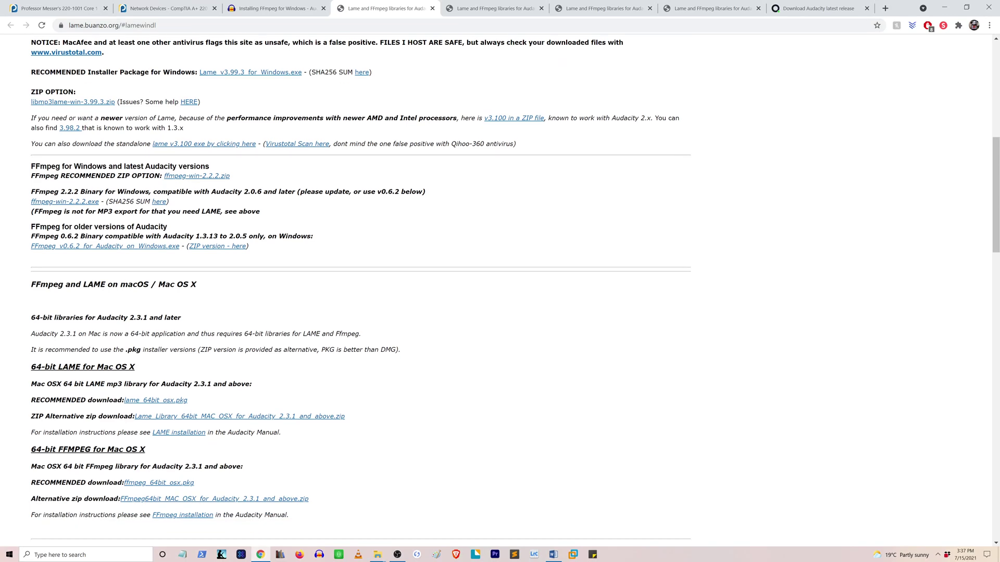
drag(31, 192, 195, 208)
click(82, 219)
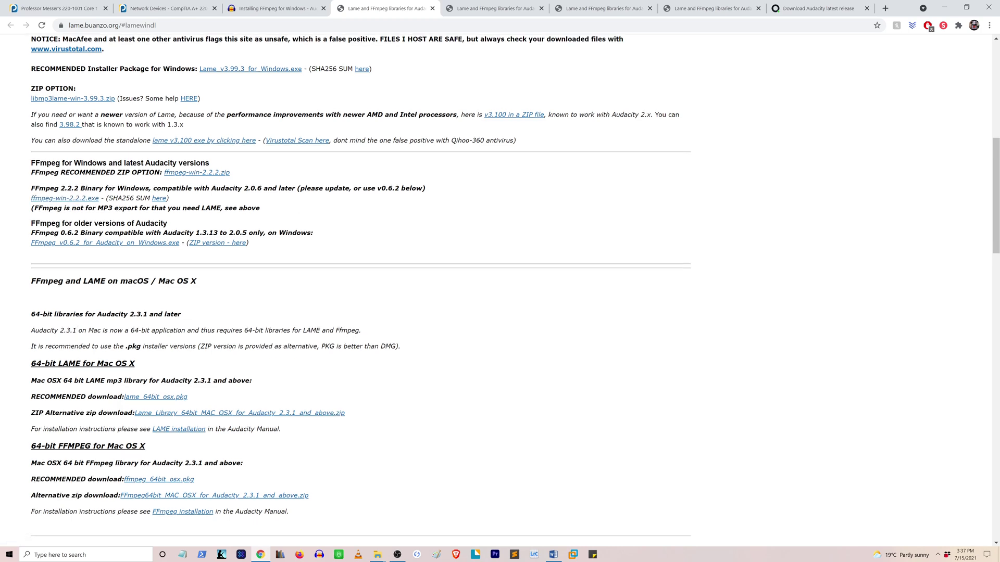
scroll(500, 292, down, 1)
triple_click(19, 239)
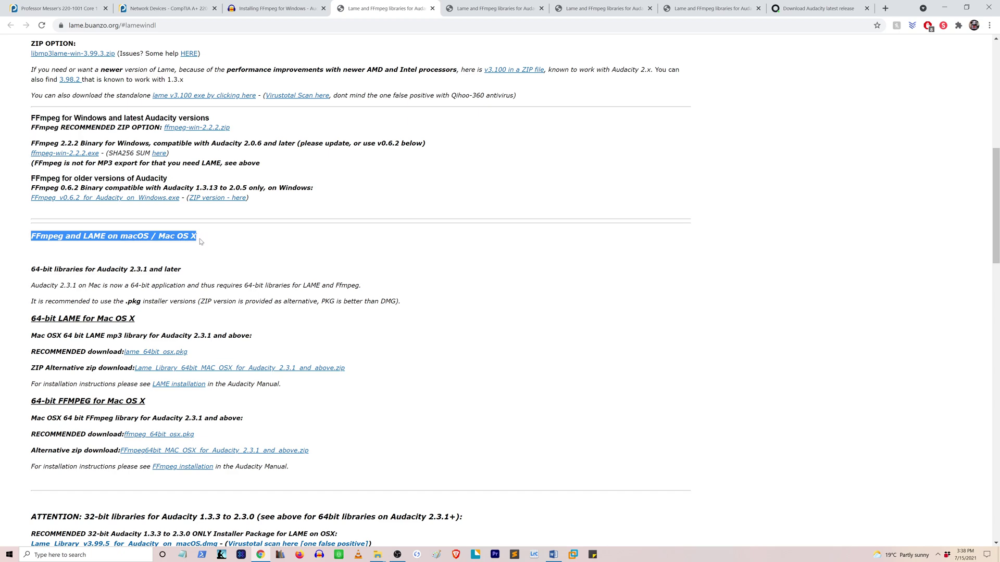
drag(225, 237, 66, 237)
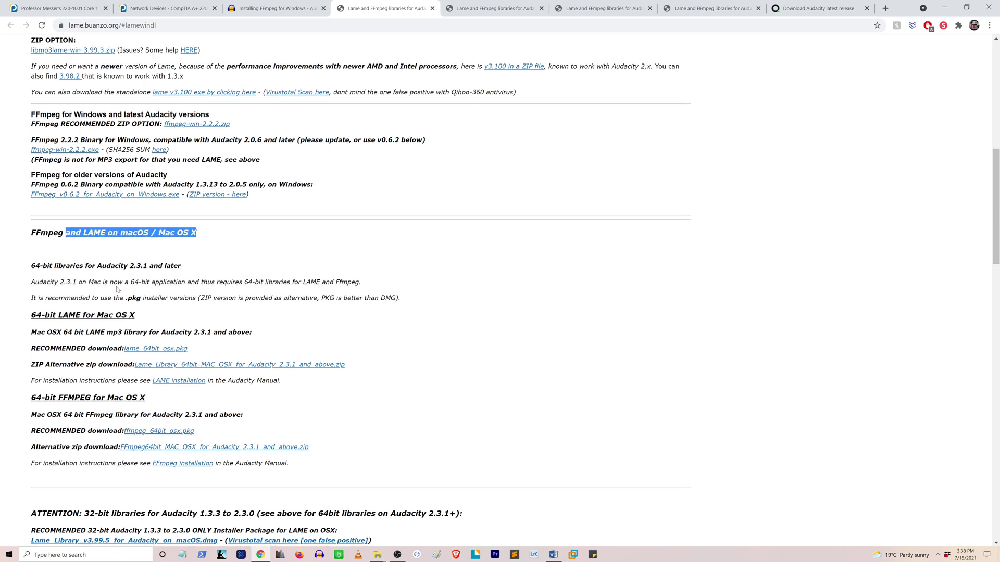
Download the ffmpeg-win-2.2.2.exe installer from the FFmpeg for Windows section
scroll(66, 237, down, 1)
scroll(151, 270, down, 1)
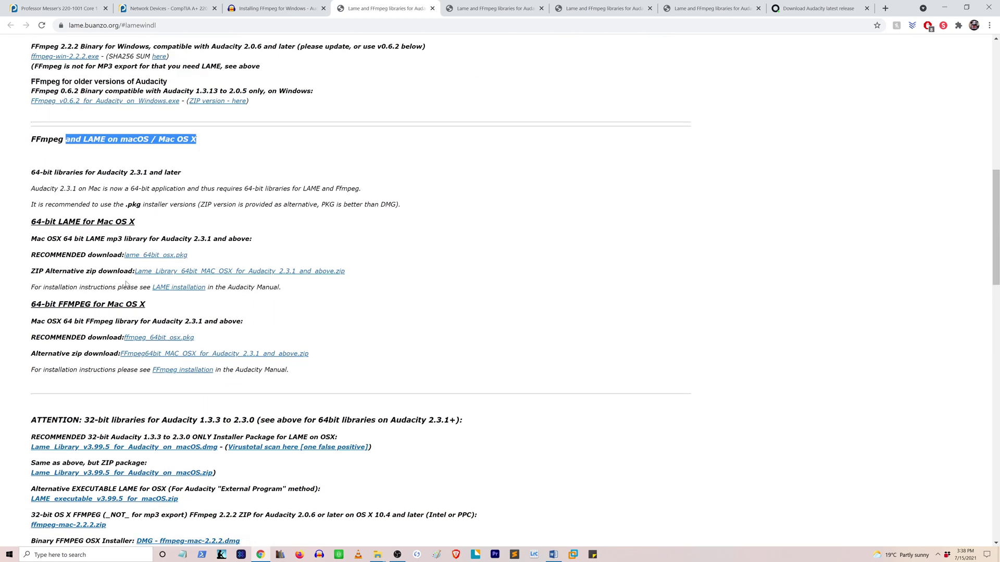
drag(58, 304, 93, 305)
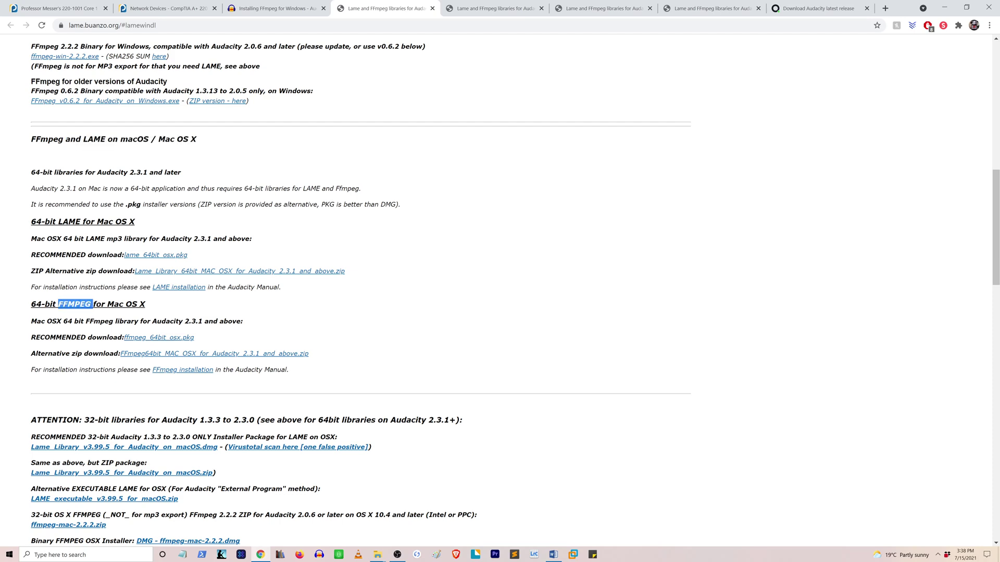
drag(58, 221, 83, 221)
click(217, 224)
scroll(208, 265, up, 5)
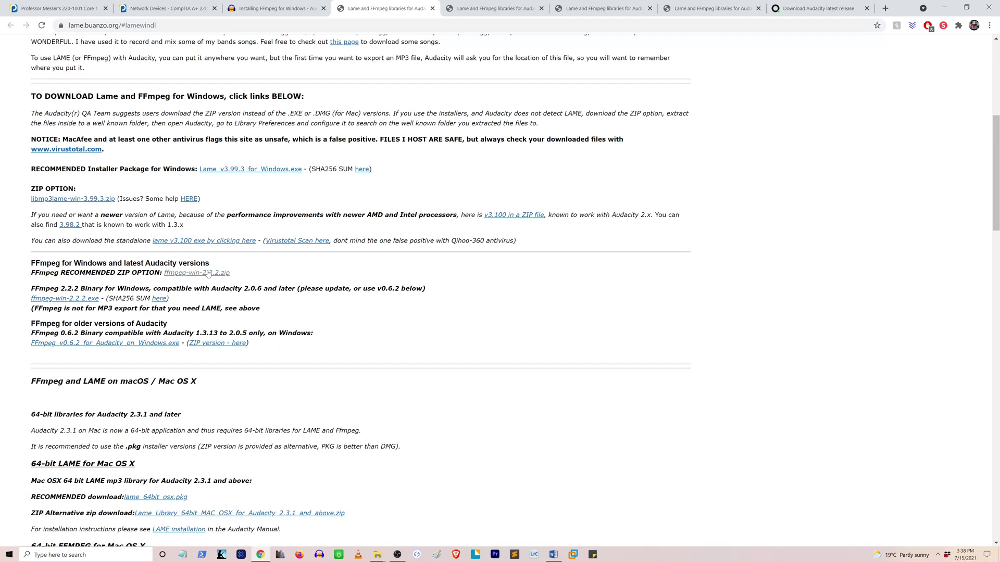
click(80, 299)
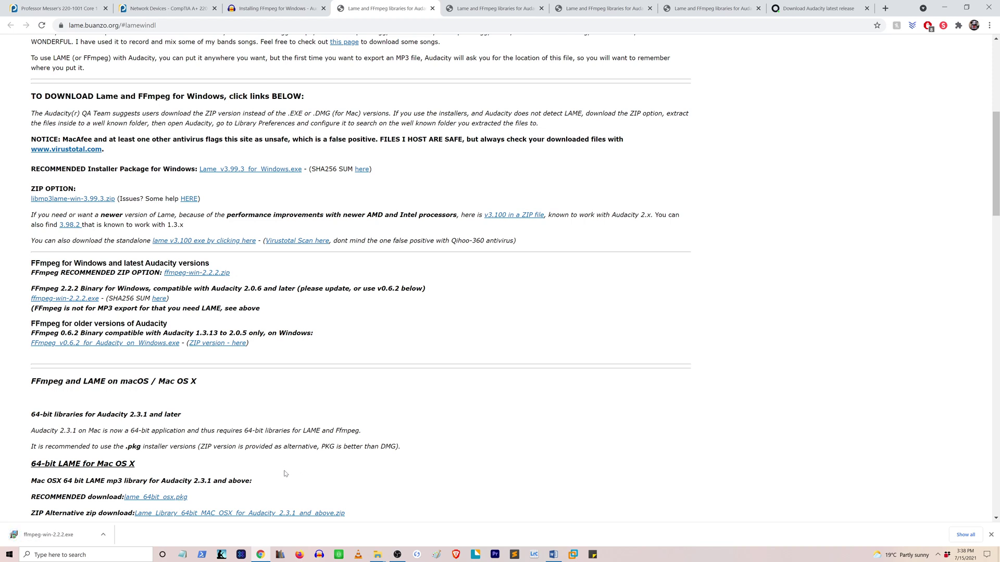
Install FFmpeg for Audacity in English with the default folder, then launch Audacity
click(52, 538)
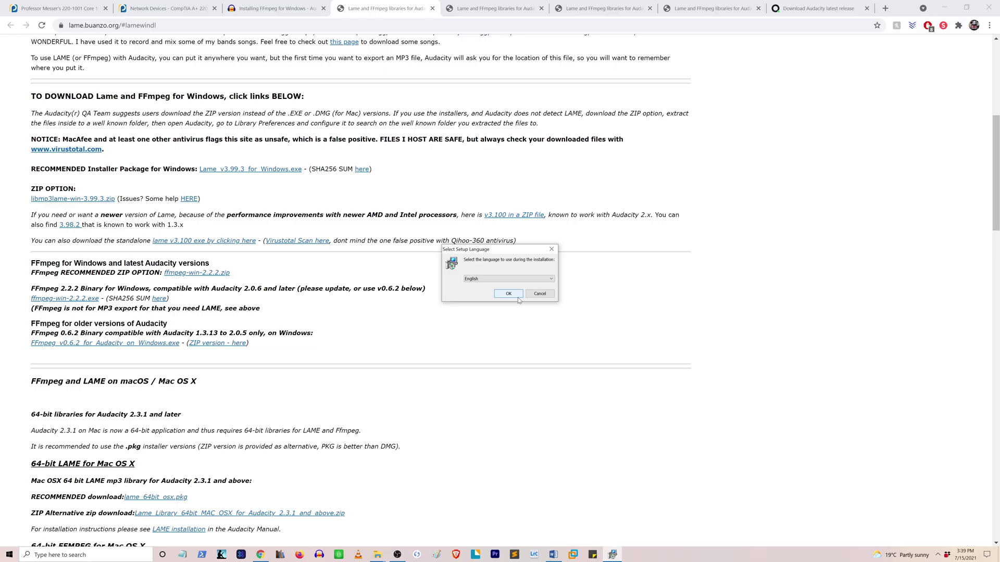
click(508, 294)
click(546, 339)
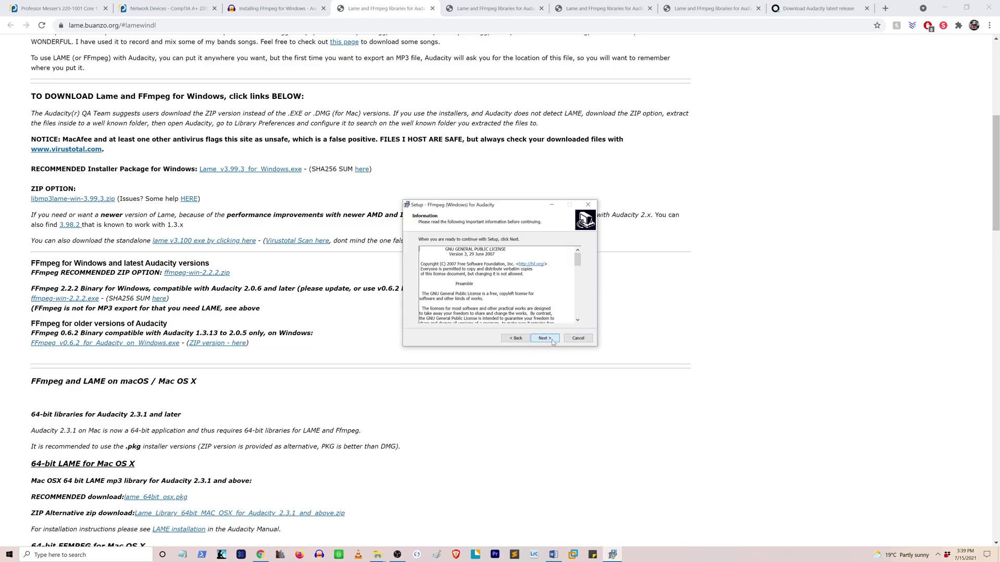
click(542, 341)
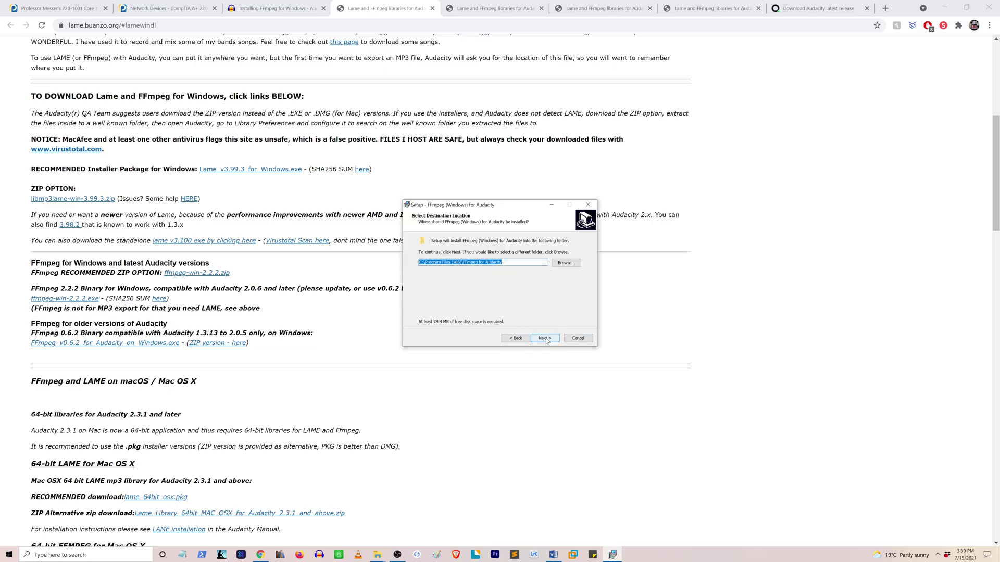
click(546, 340)
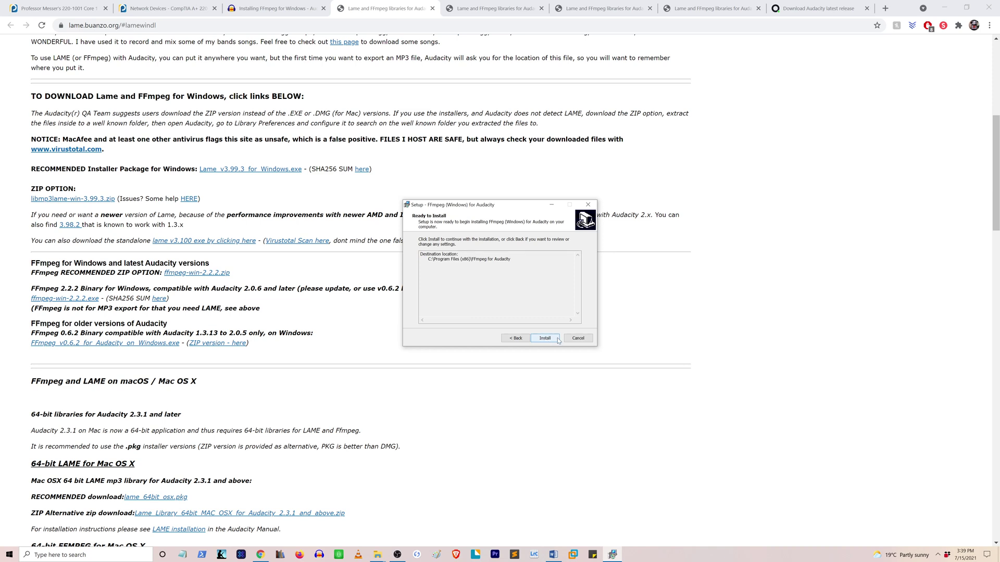
click(545, 339)
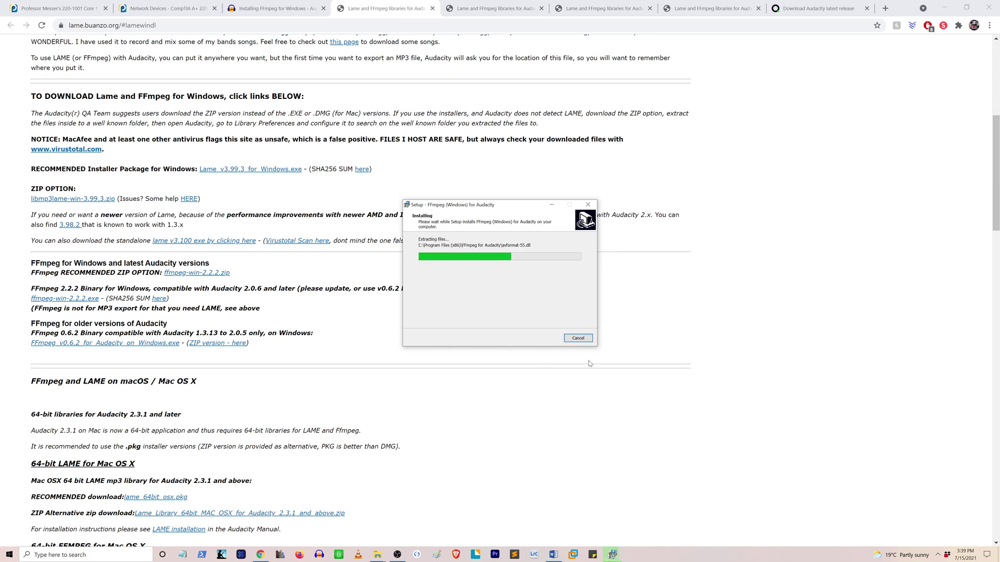
click(545, 338)
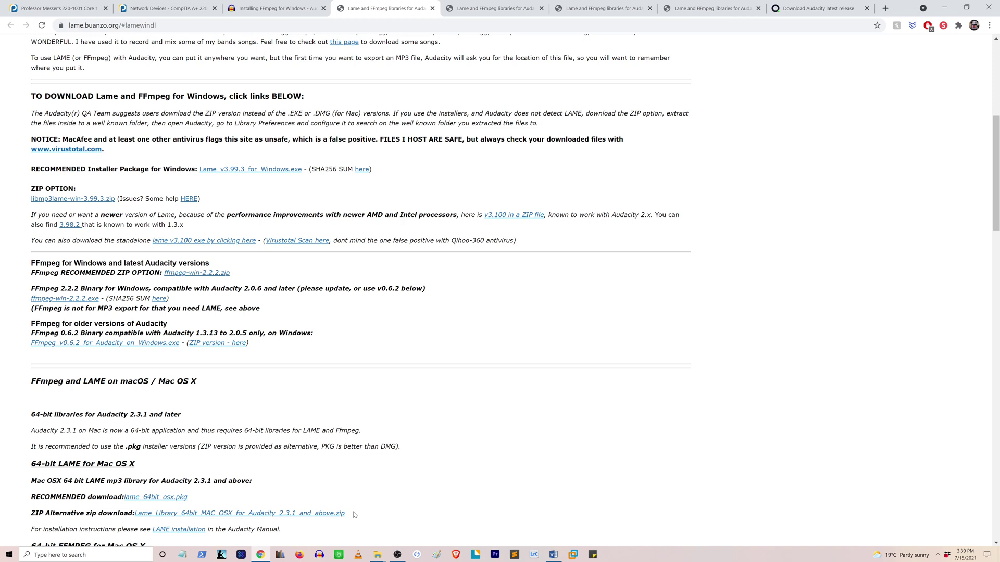
click(320, 555)
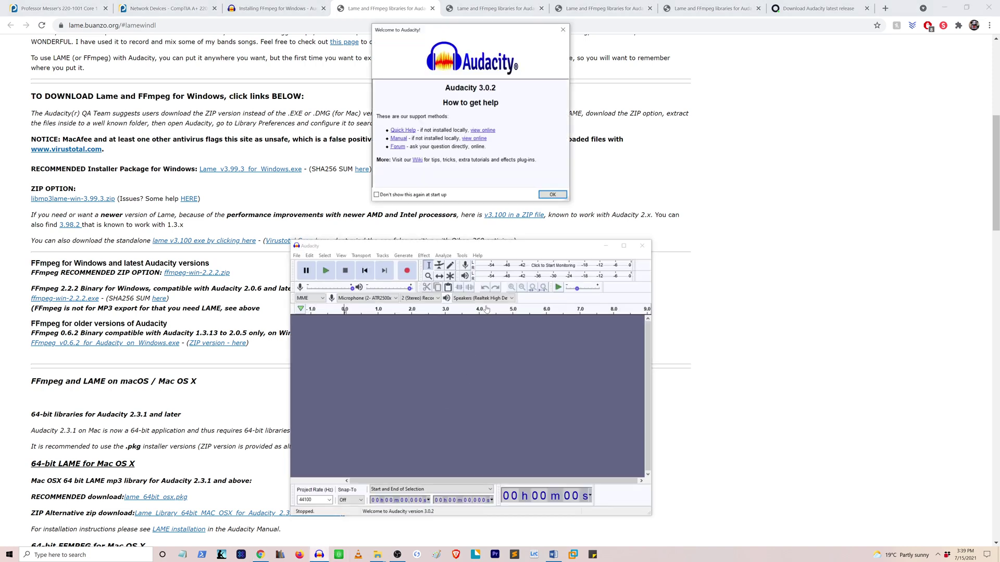
Dismiss Audacity's welcome screen, reposition its window, and close Audacity
click(564, 198)
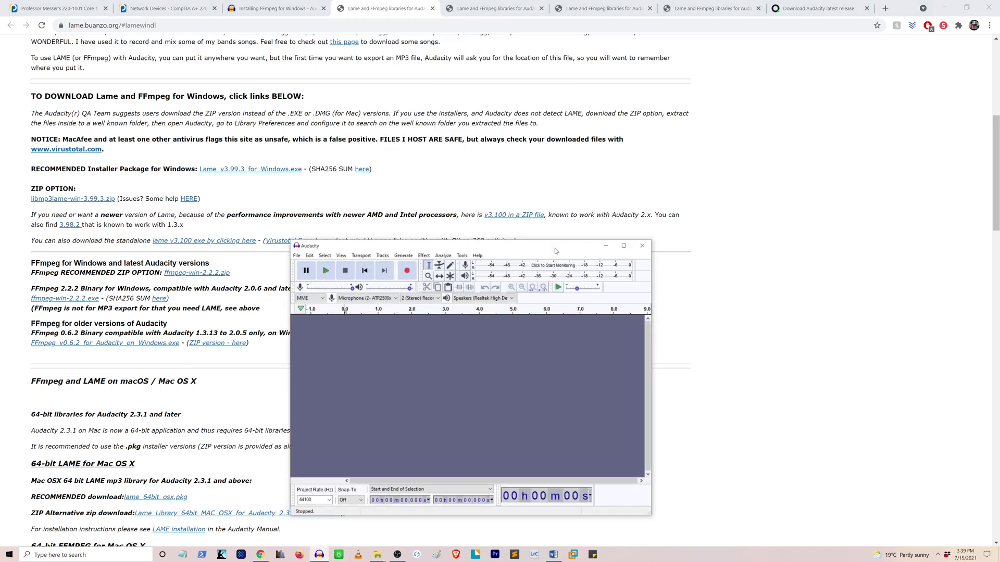
drag(554, 248, 512, 145)
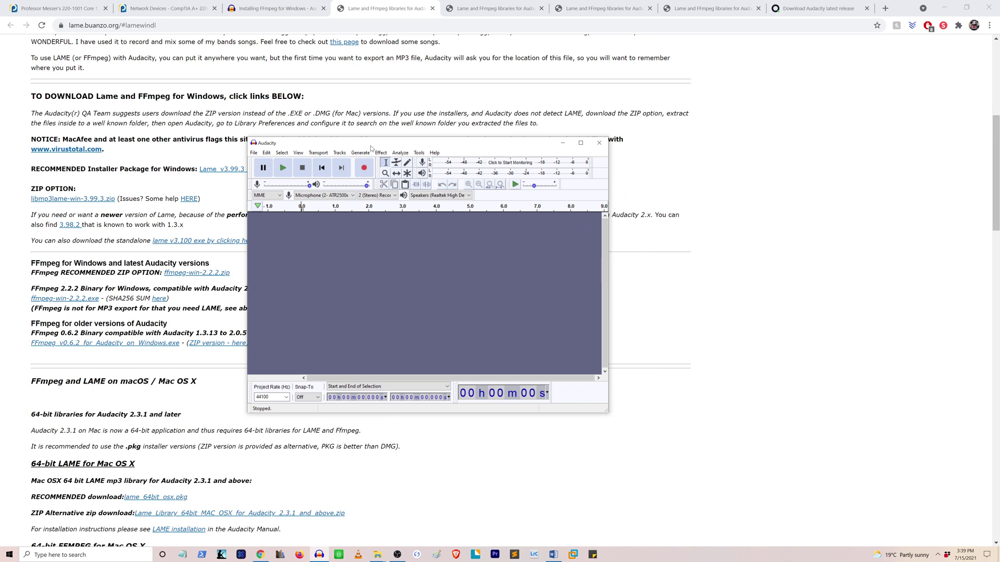
drag(370, 146, 397, 187)
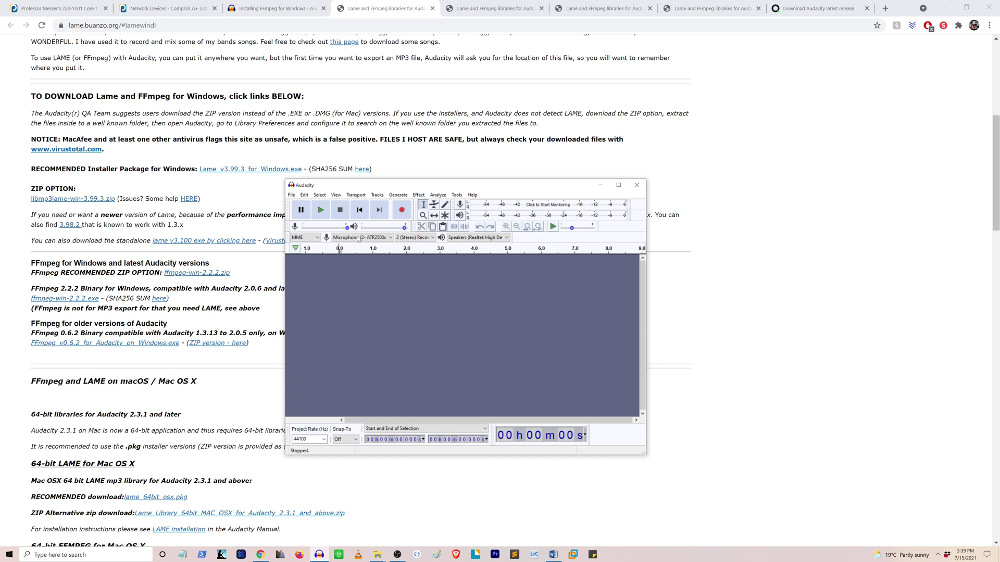
drag(488, 192, 451, 197)
click(600, 185)
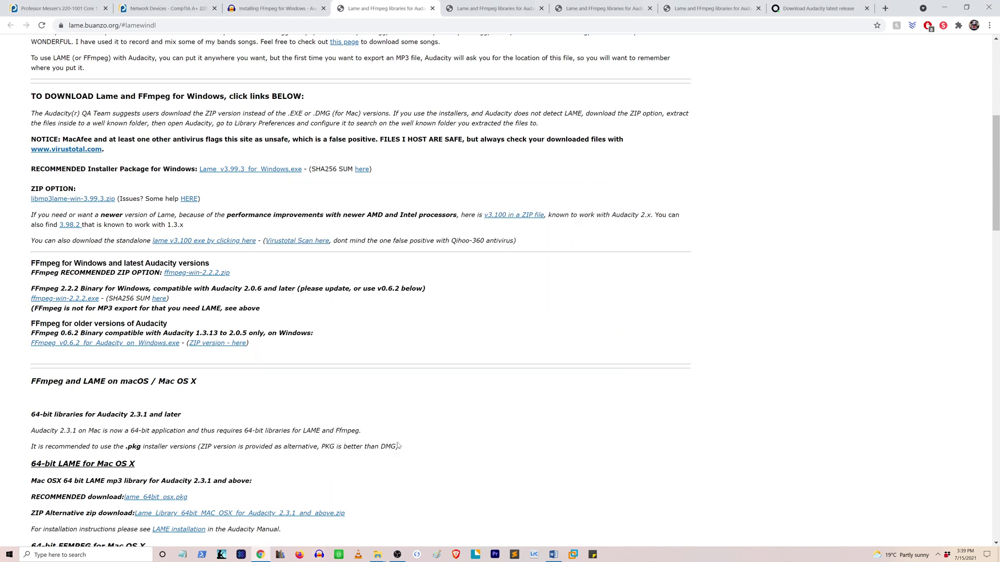
Relaunch Audacity past the welcome screen and bring back the Sound recordings folder
click(319, 555)
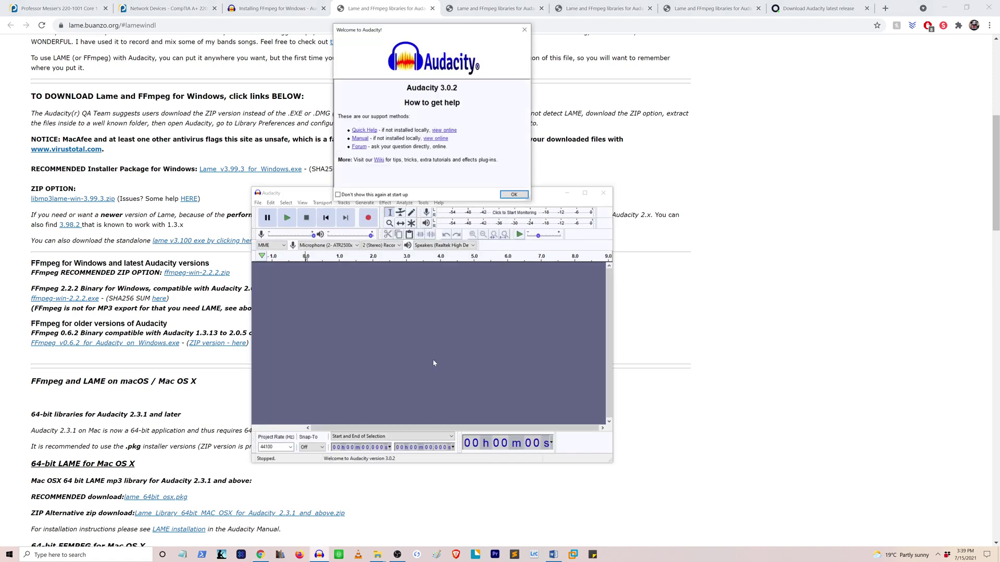
click(514, 194)
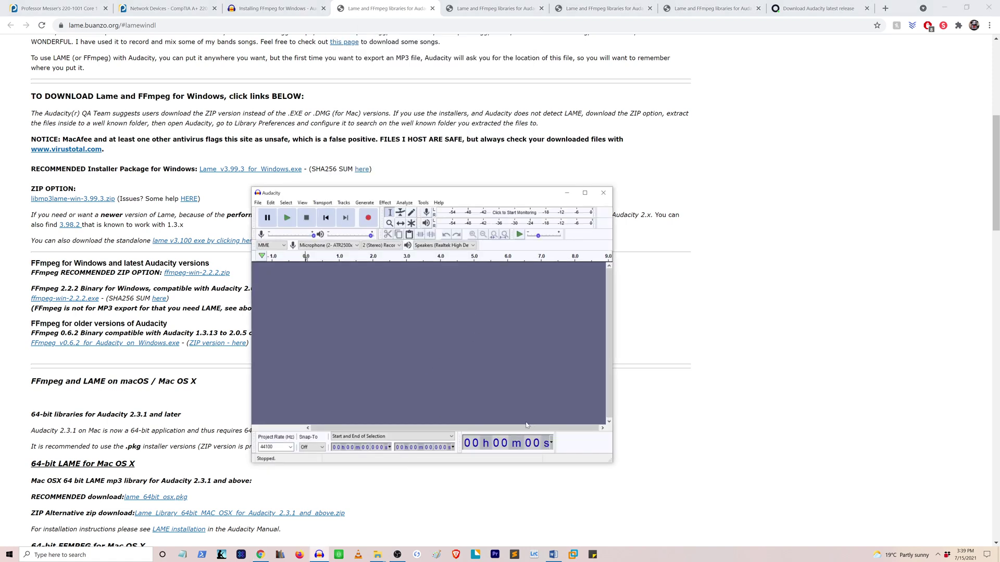
click(378, 555)
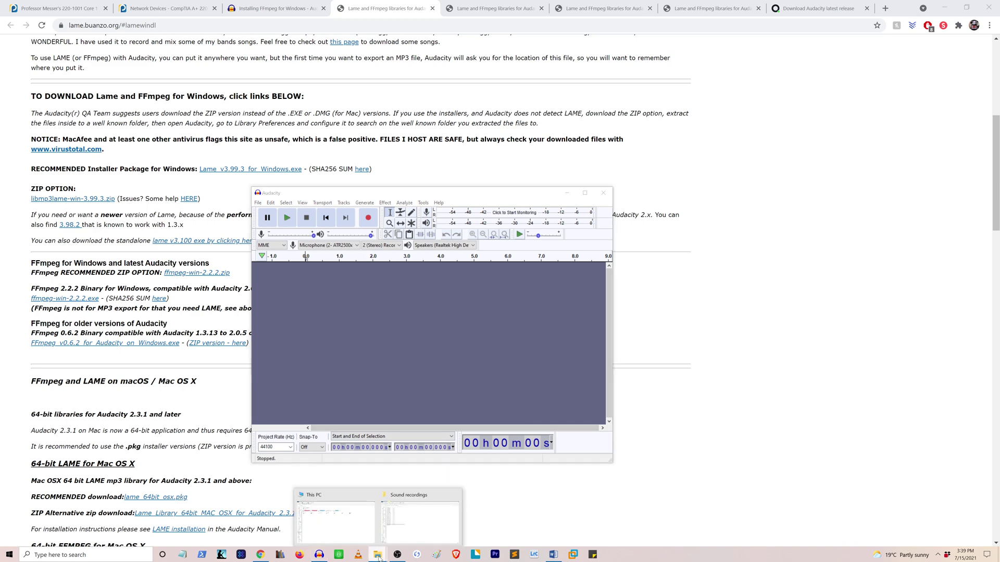
click(426, 542)
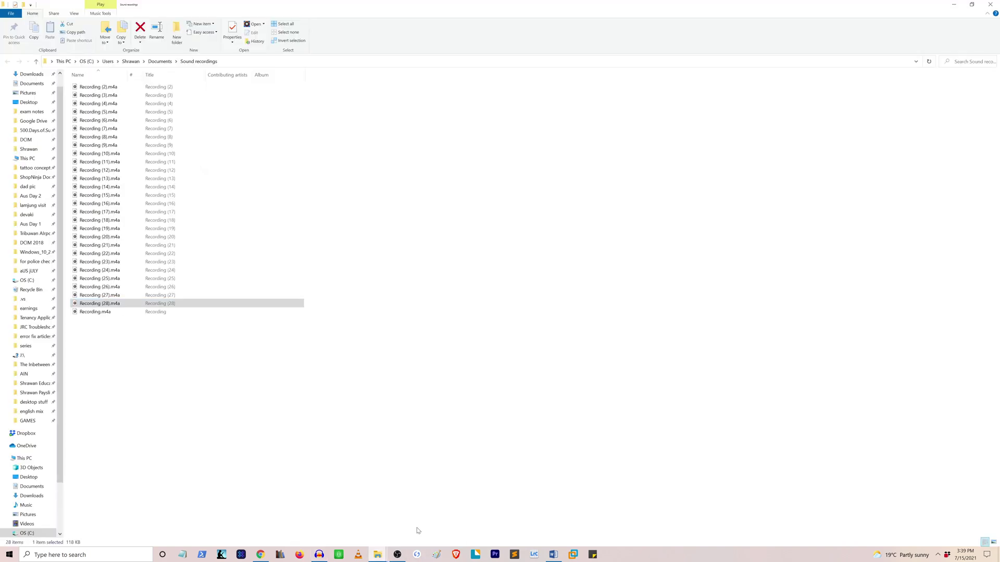
Import Recording (28).m4a into Audacity and select 0.460–2.261 s of its stereo waveform
click(128, 349)
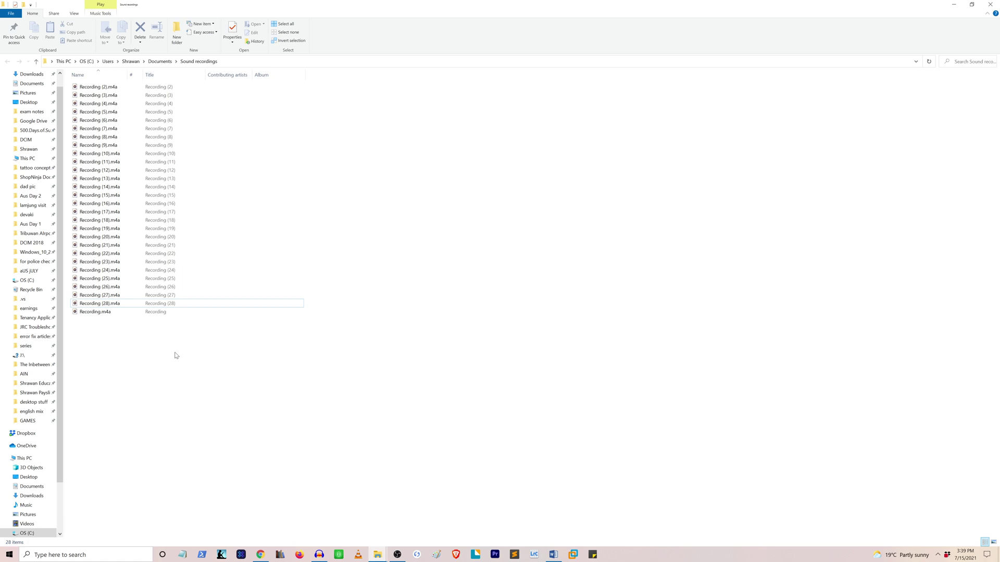
drag(111, 304, 347, 343)
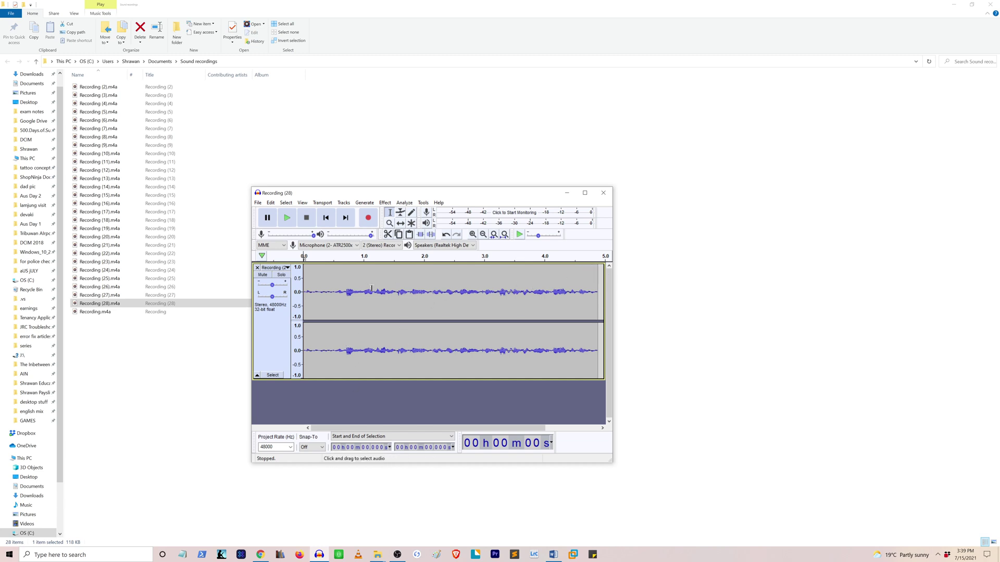
drag(493, 302, 465, 318)
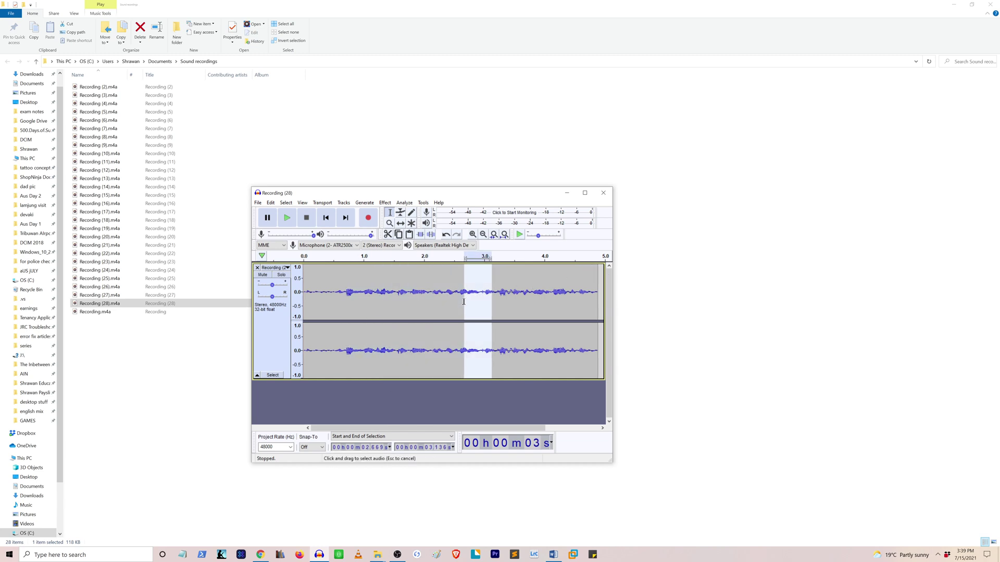
click(404, 376)
drag(332, 312, 437, 312)
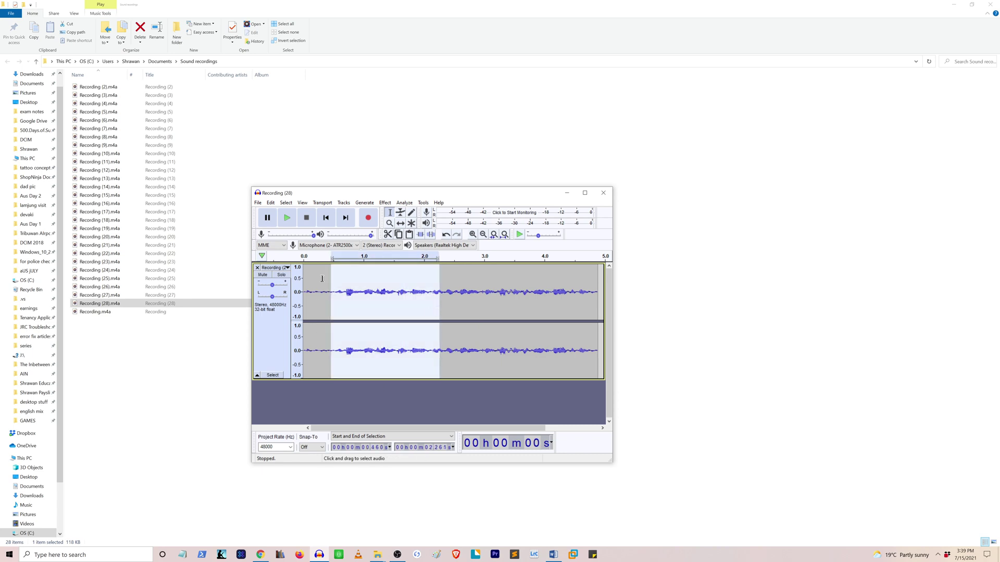
drag(385, 198, 318, 202)
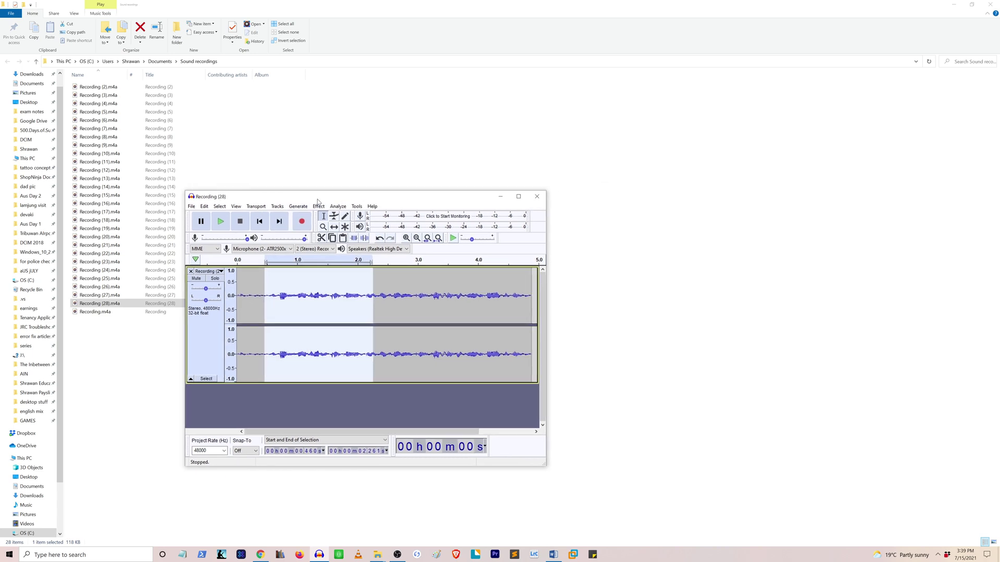
Check for updates and confirm the download page shows Latest Version: 3.0.2
click(363, 208)
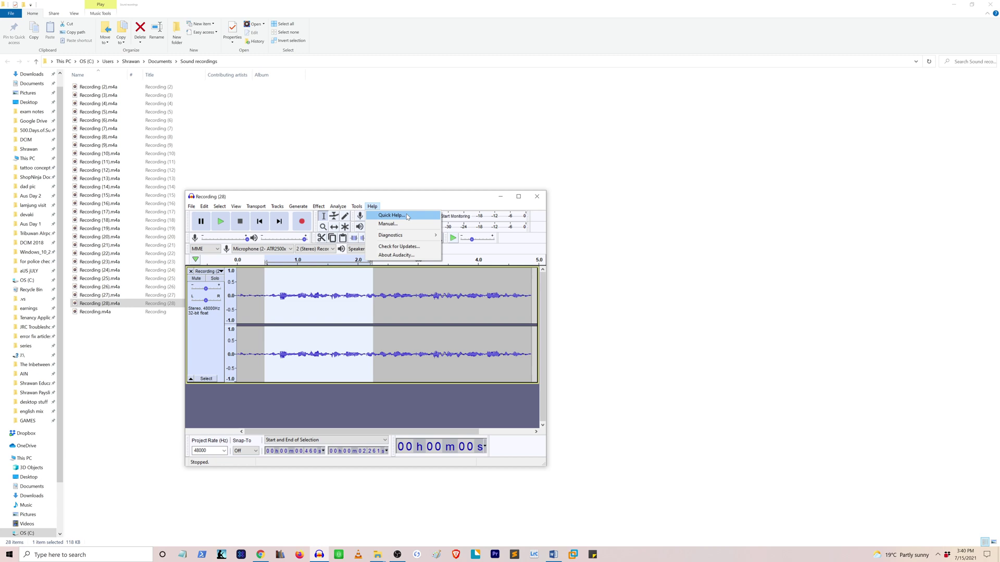
mouse_move(372, 207)
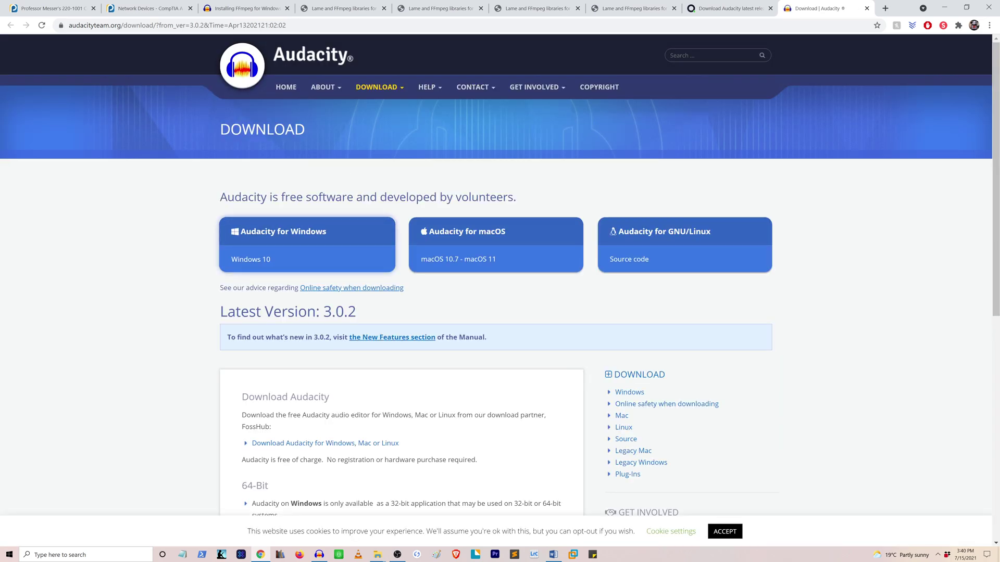
drag(379, 311, 323, 313)
click(394, 319)
mouse_move(395, 319)
mouse_down()
mouse_move(227, 313)
mouse_move(377, 319)
mouse_up()
click(380, 314)
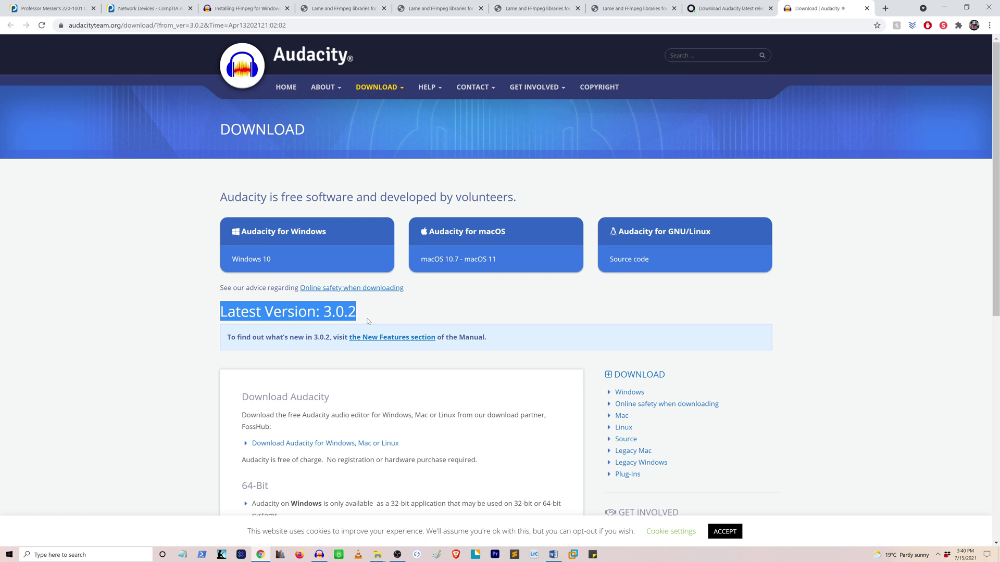
Return to Audacity, close the Help menu unused, and reposition the window
click(320, 555)
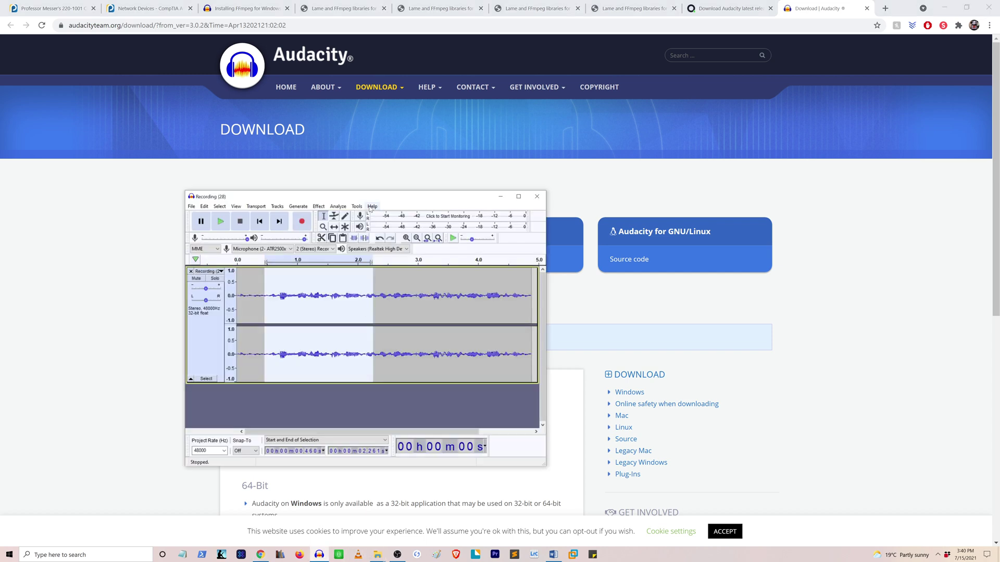
click(371, 207)
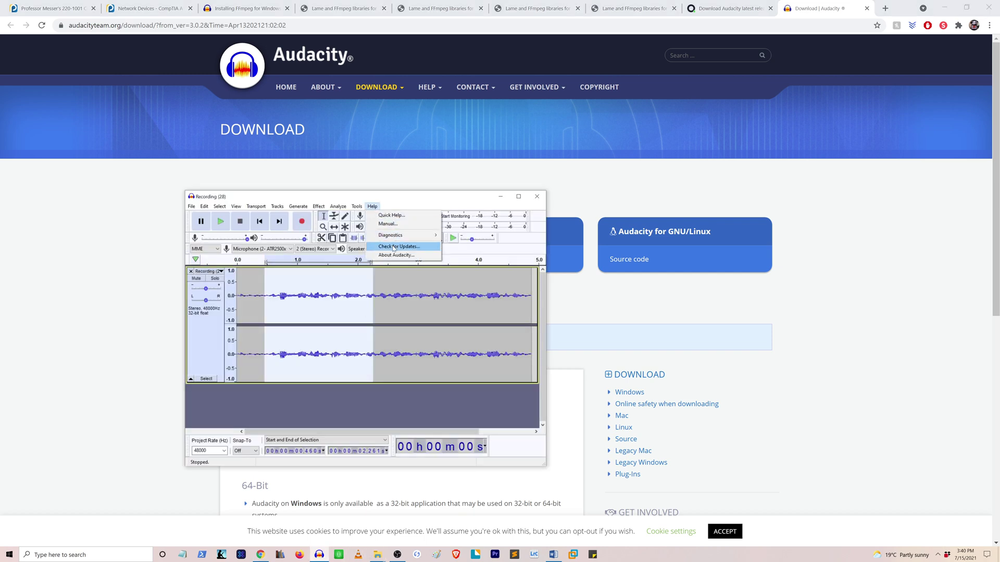
click(432, 201)
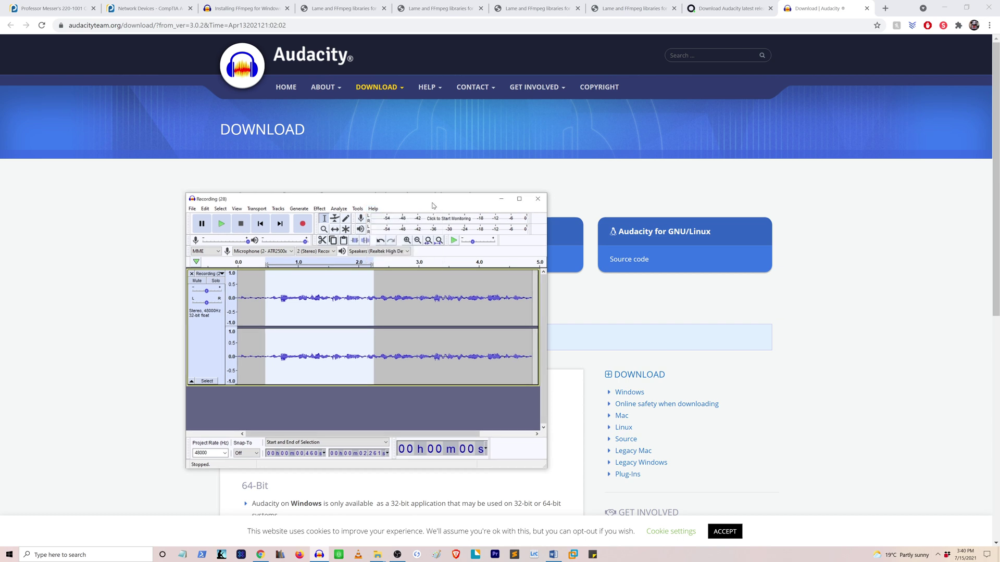
drag(432, 201, 473, 261)
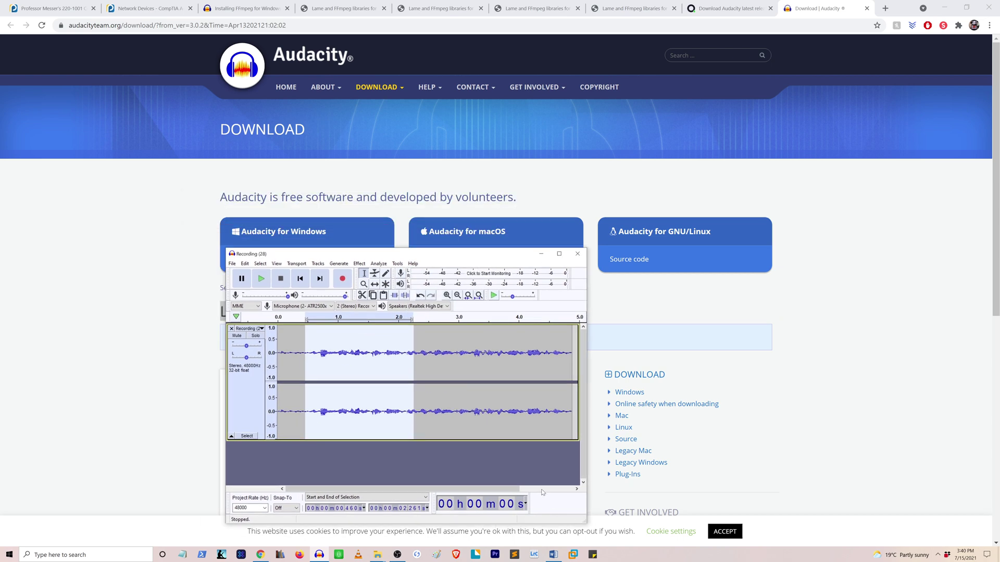
drag(423, 258, 405, 215)
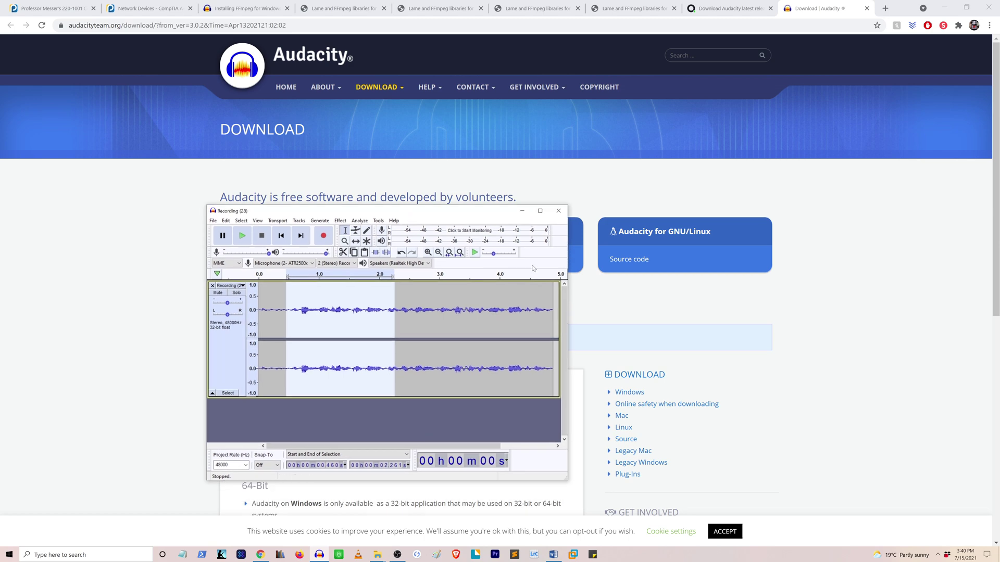